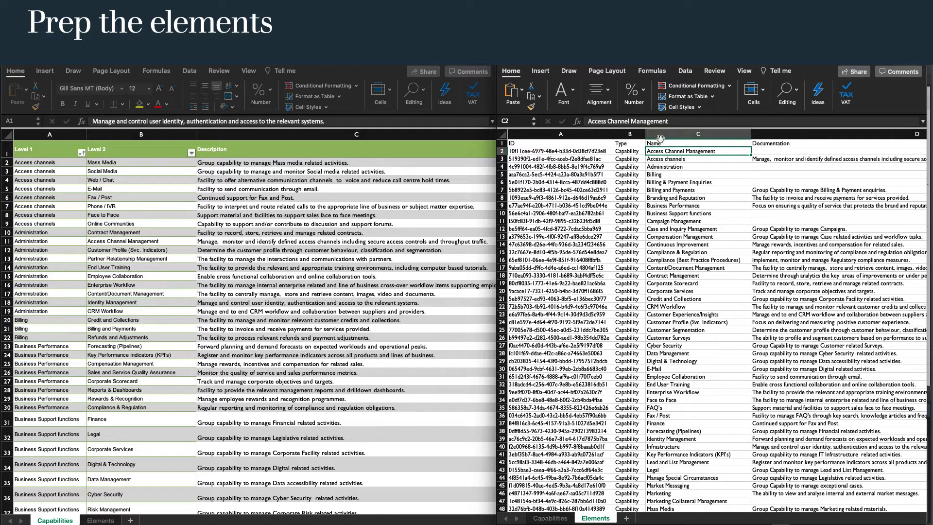
- Insert a blank column before ID and paste a copy of the Name column into it
click(582, 135)
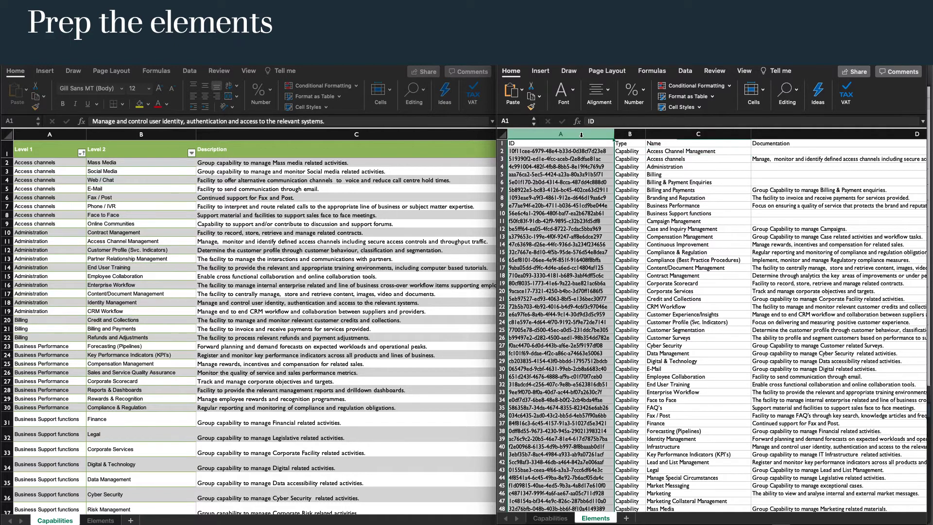
right_click(582, 136)
click(601, 184)
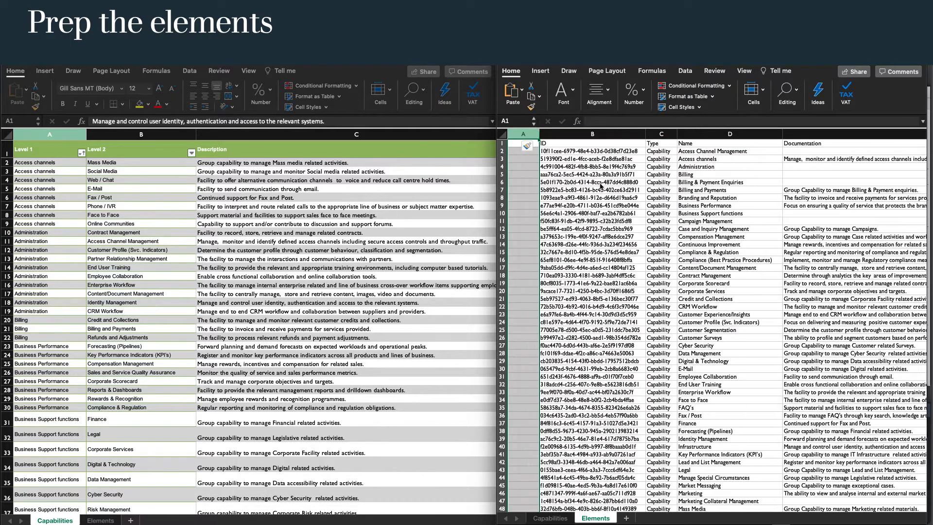
click(708, 133)
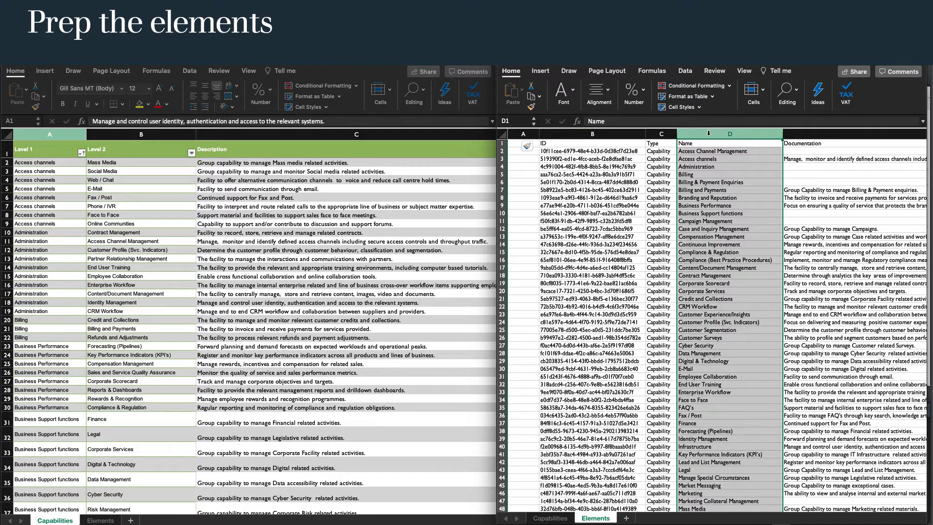
right_click(709, 134)
click(716, 145)
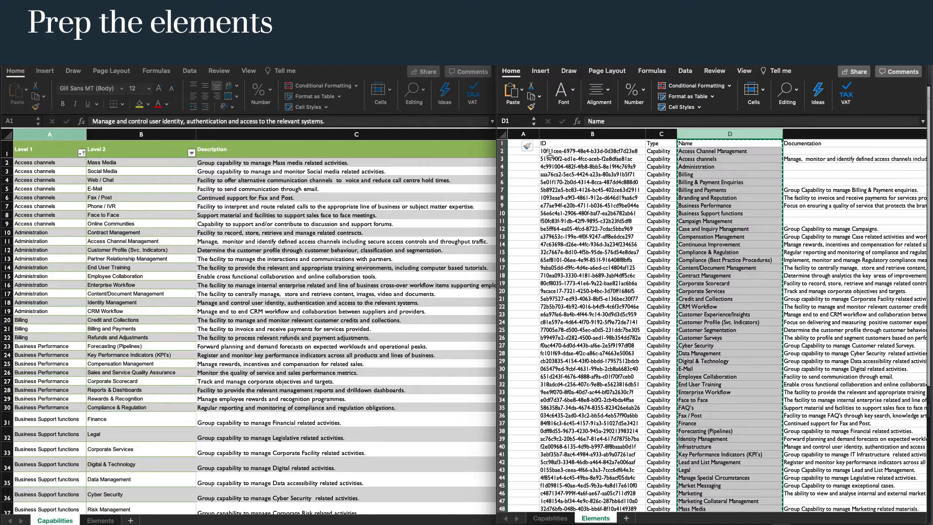
click(514, 135)
right_click(516, 134)
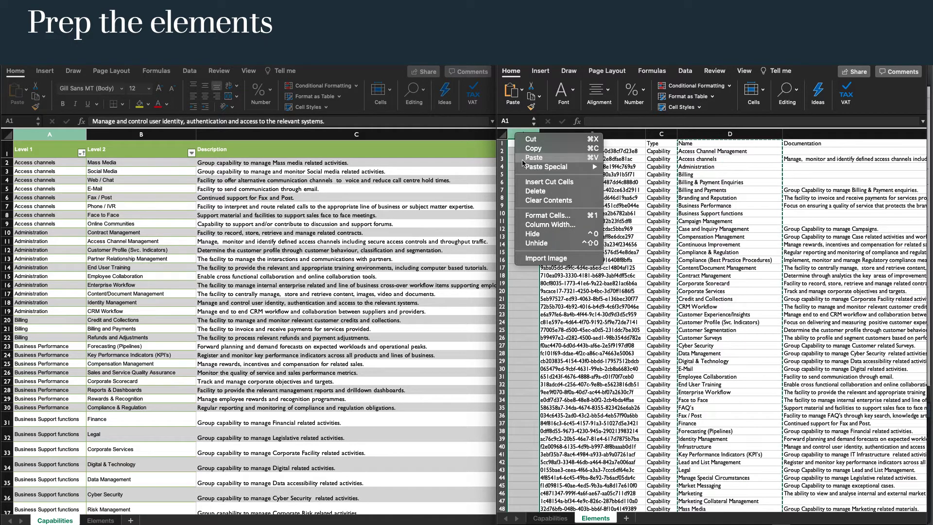
click(524, 158)
- Delete the leftover empty column D and select from the Name heading
click(759, 132)
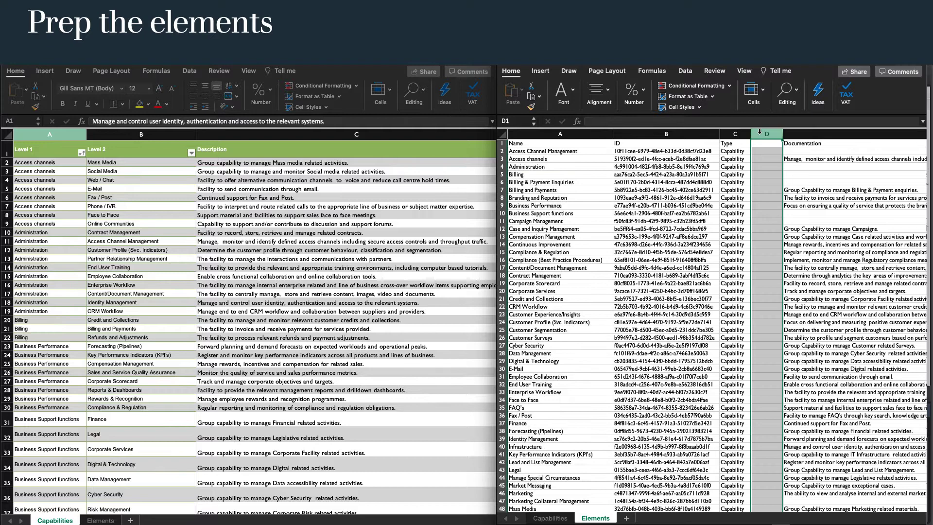
right_click(760, 132)
click(776, 191)
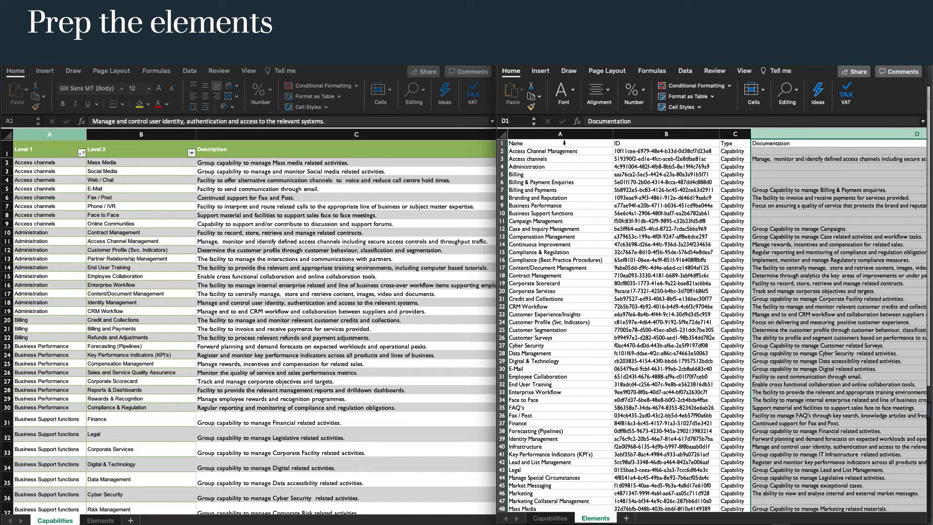
click(564, 143)
mouse_move(564, 143)
mouse_down()
mouse_move(913, 143)
mouse_move(563, 143)
mouse_up()
- Convert the element data A1:D86 into a table with headers named ElementsT
key(super+shift+Down)
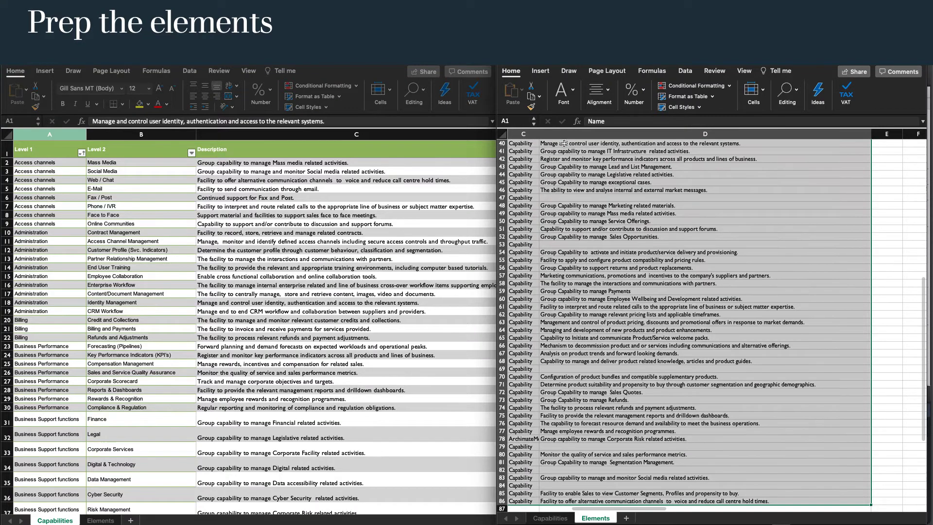
click(539, 71)
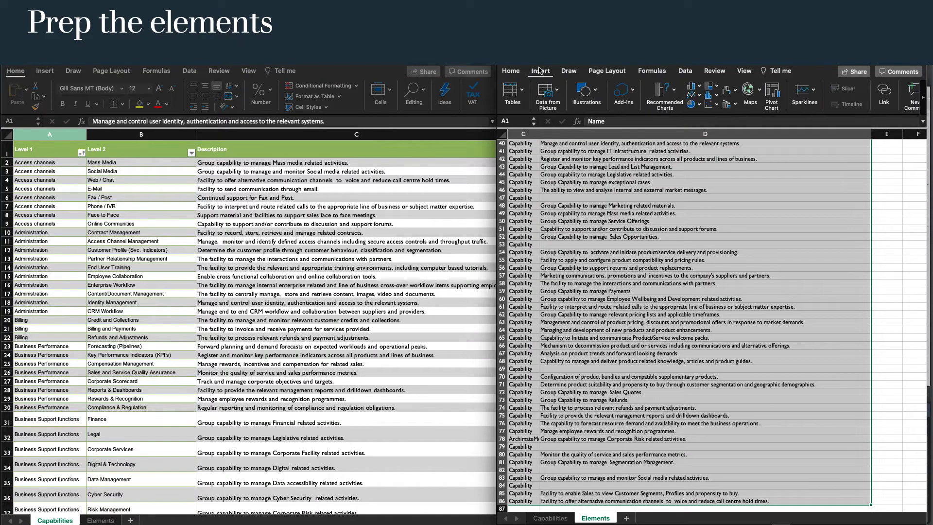
click(512, 92)
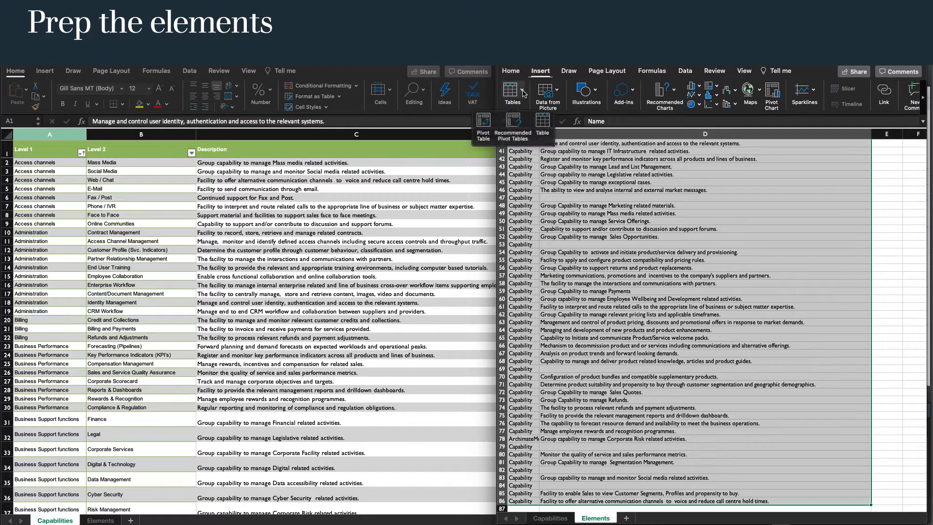
click(541, 125)
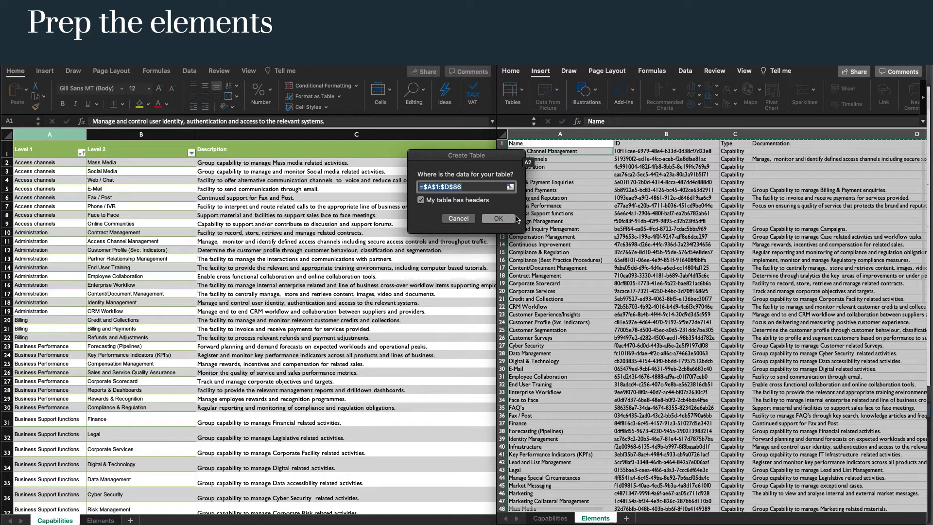
click(499, 219)
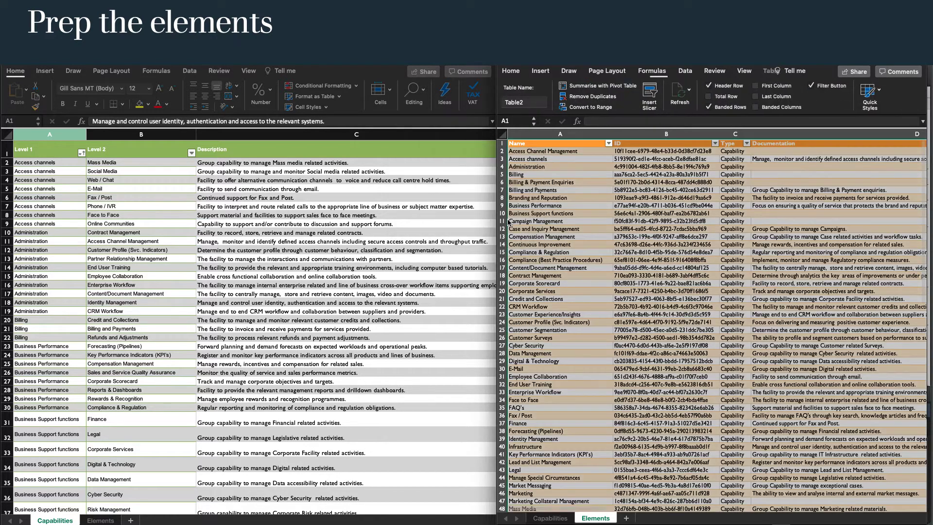
click(527, 103)
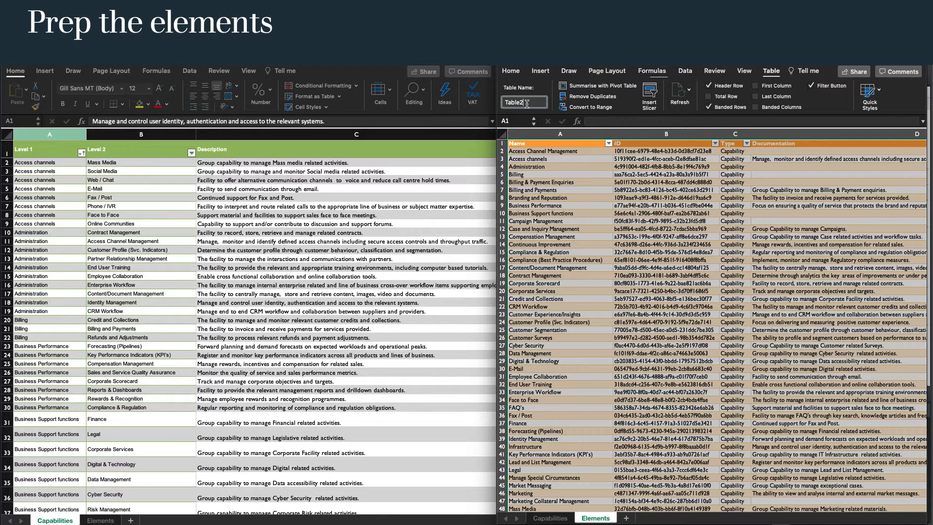
text(Target)
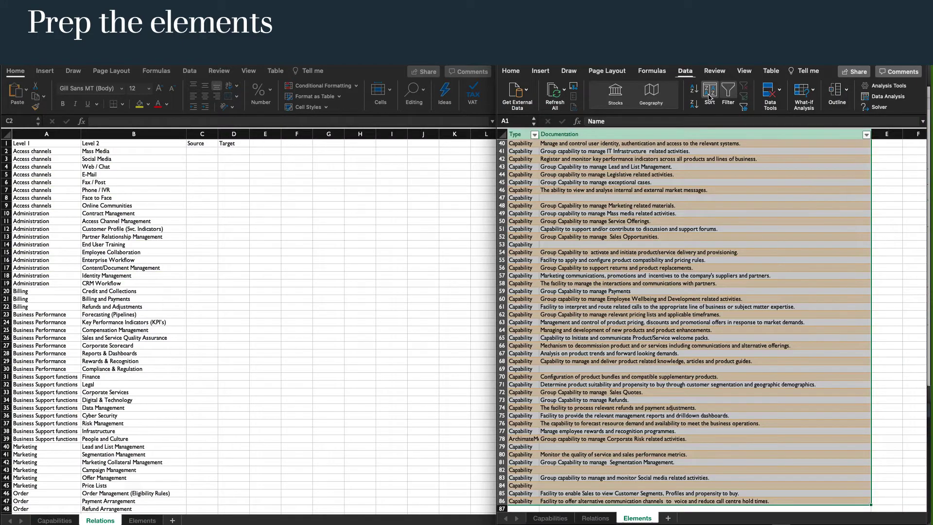
- Sort the ElementsT table A to Z by Name
click(710, 91)
click(310, 142)
click(285, 150)
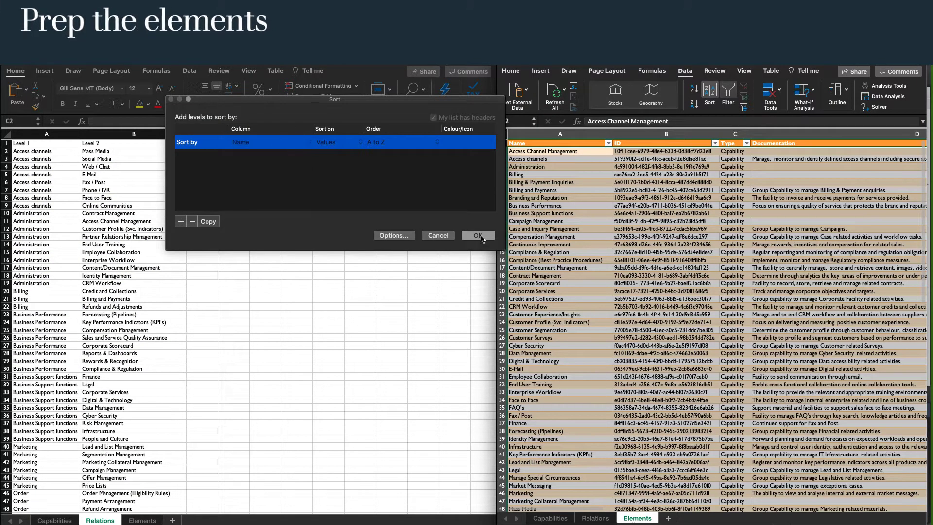
click(478, 235)
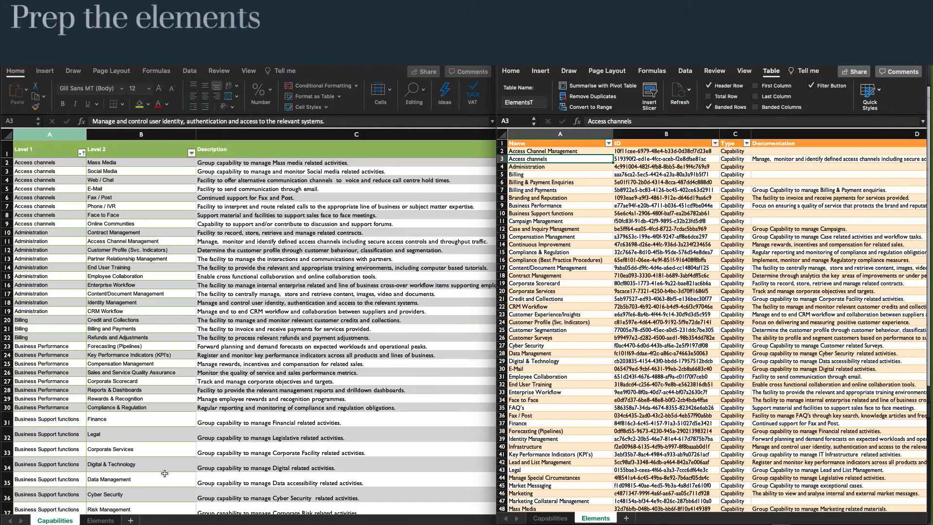
- Add a new worksheet named Relations
click(131, 520)
double_click(98, 521)
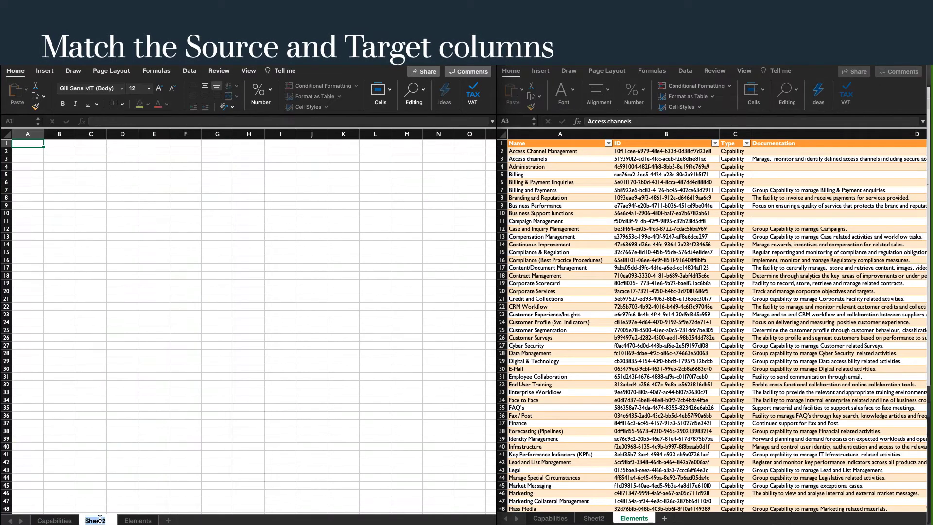
text(Relations)
key(Return)
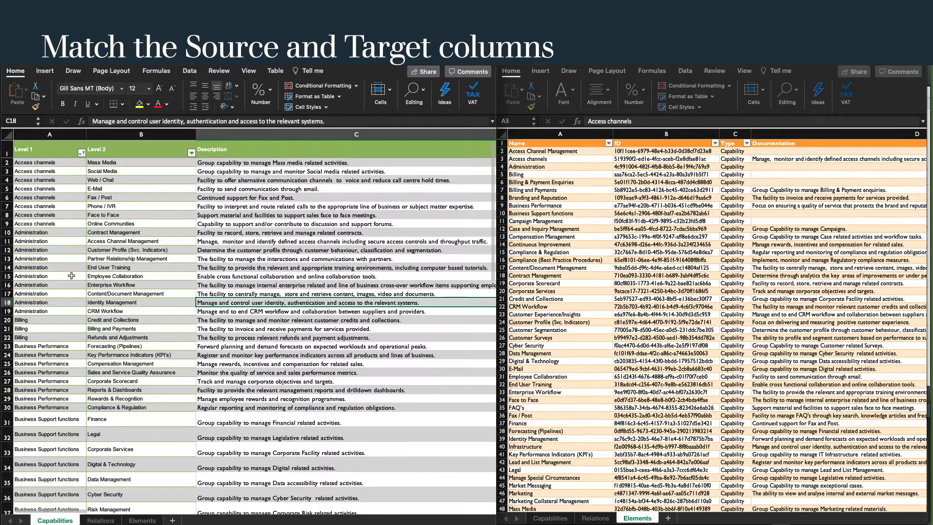
- Bring over the Level 1 and Level 2 columns from Capabilities and head C1 Source, D1 Target
click(54, 521)
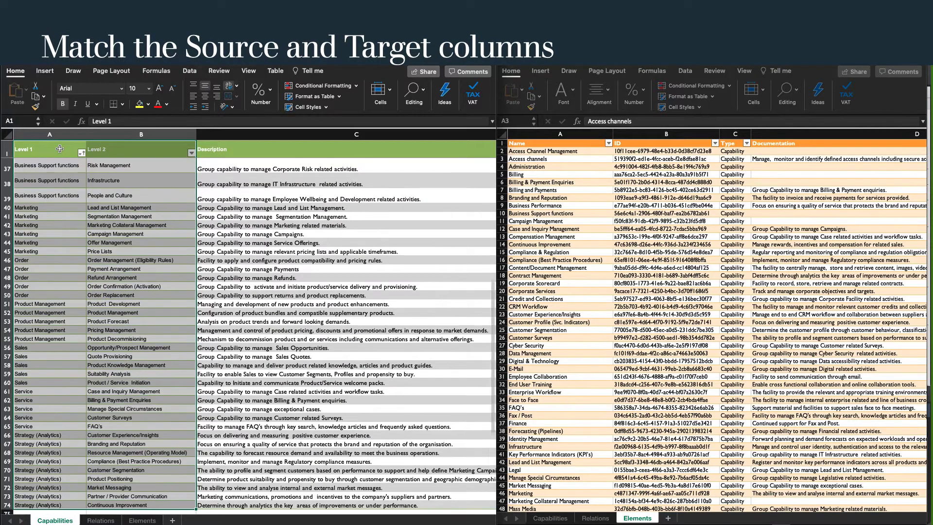
click(43, 96)
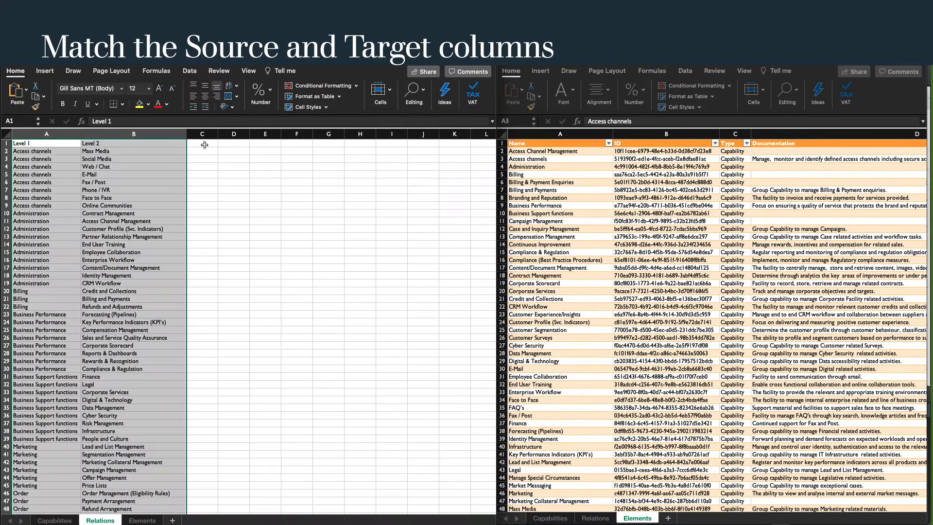
click(204, 145)
text(Source)
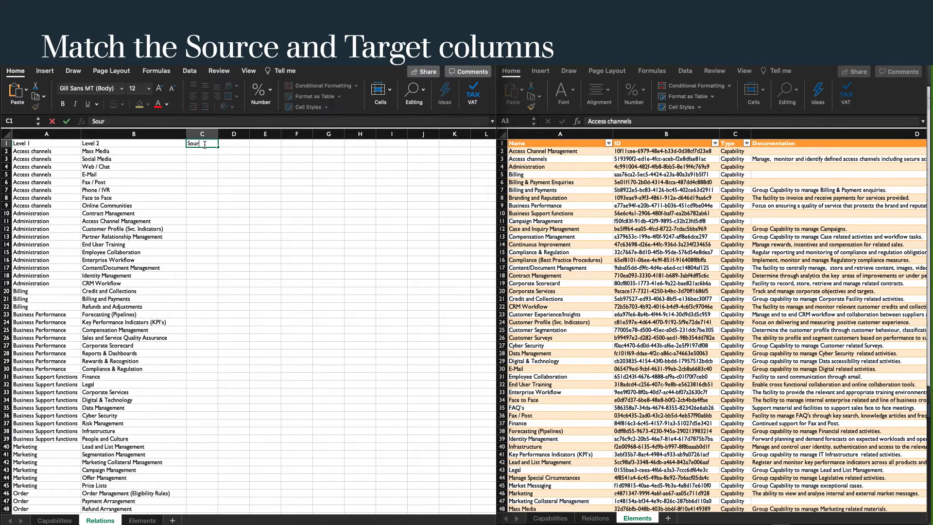
key(Tab)
text(Target)
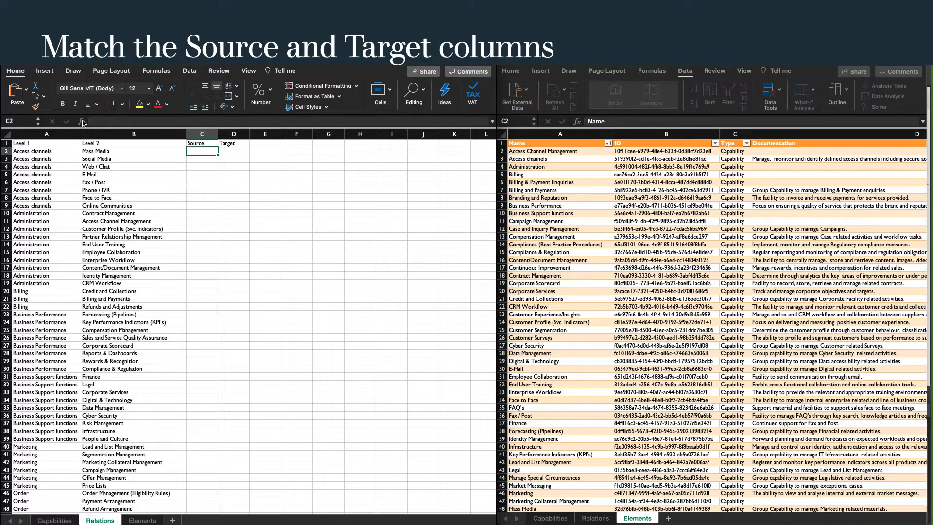
- Build a VLOOKUP in C2 looking up A2 in the ElementsT table, returning column 2
click(82, 121)
double_click(391, 176)
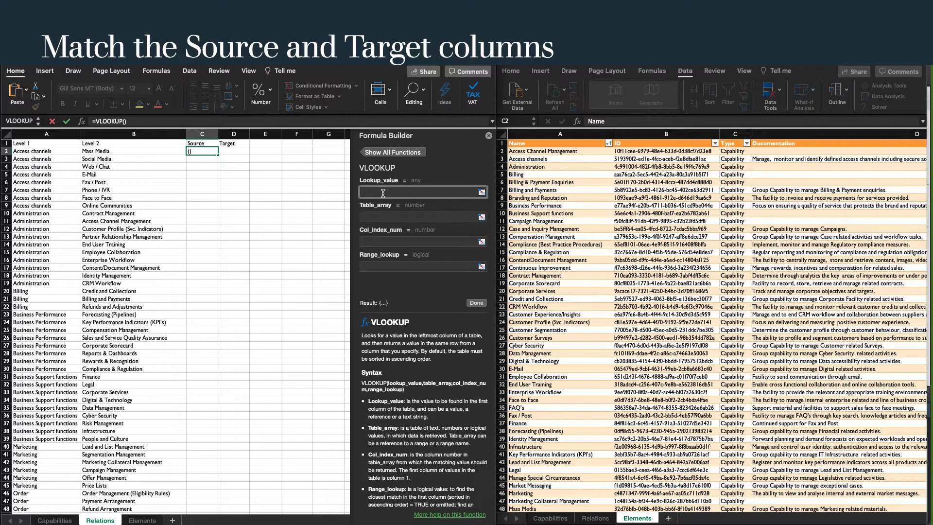
click(46, 150)
click(418, 216)
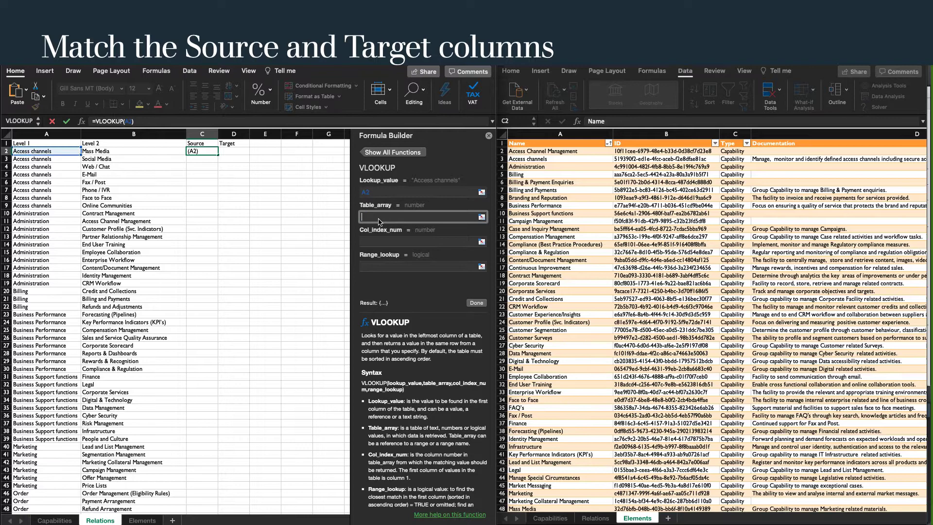
drag(559, 142, 870, 506)
click(403, 242)
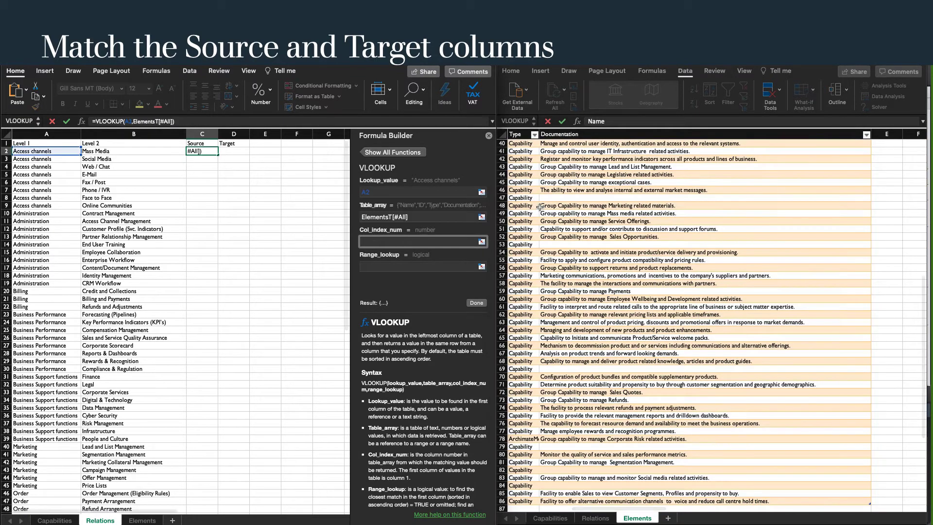
scroll(541, 210, left, 5)
scroll(541, 210, up, 13)
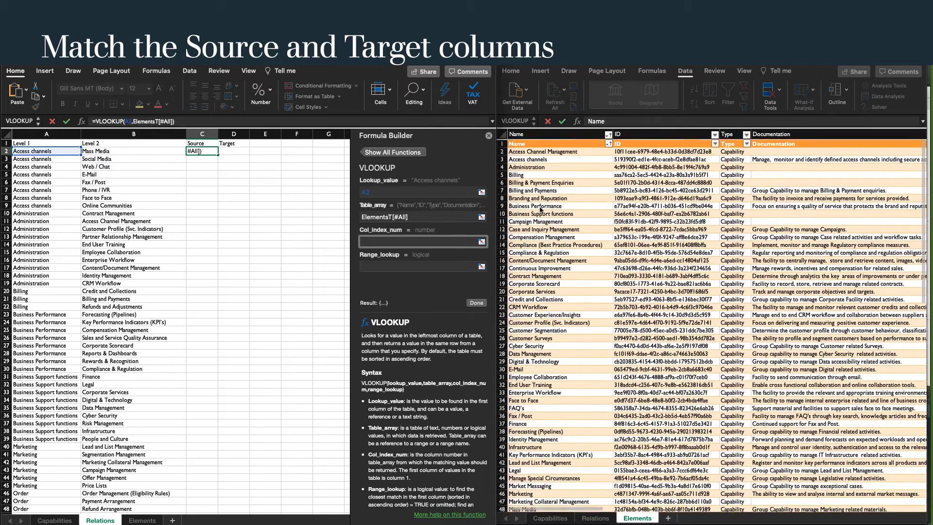
text(2)
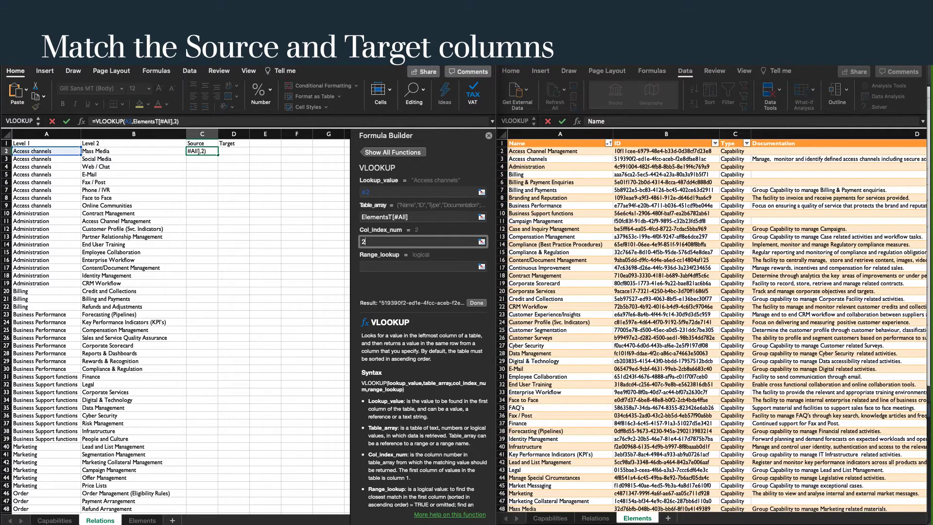
- Finish the lookup with exact match False and fill it across to D2 and down all rows
click(387, 266)
text(False)
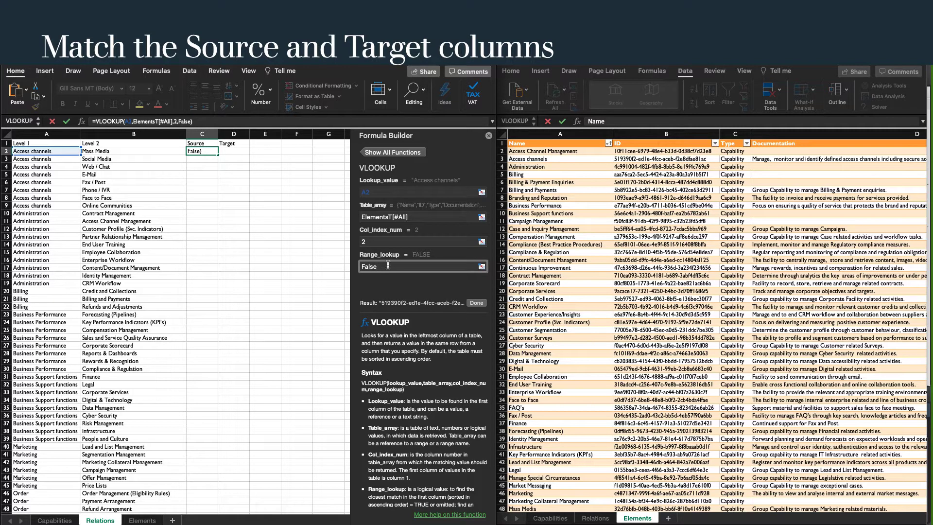
click(477, 303)
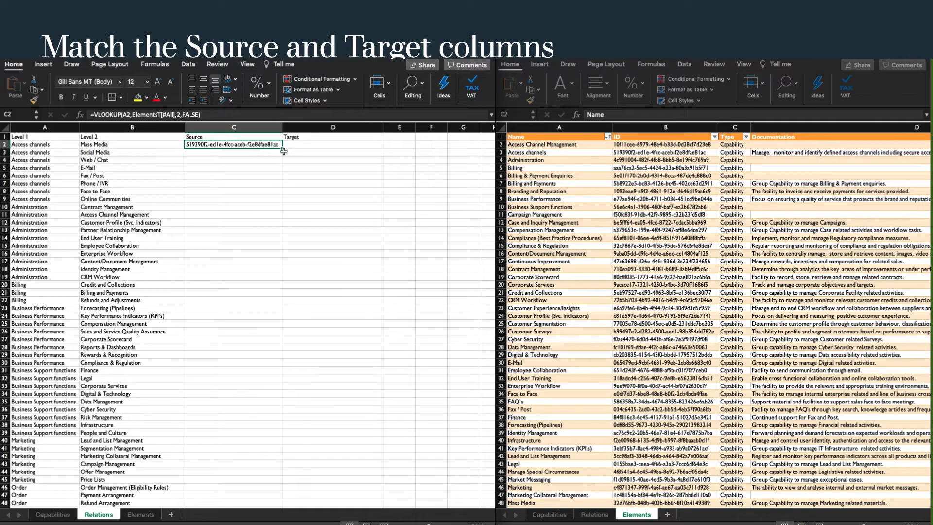
drag(283, 149, 351, 149)
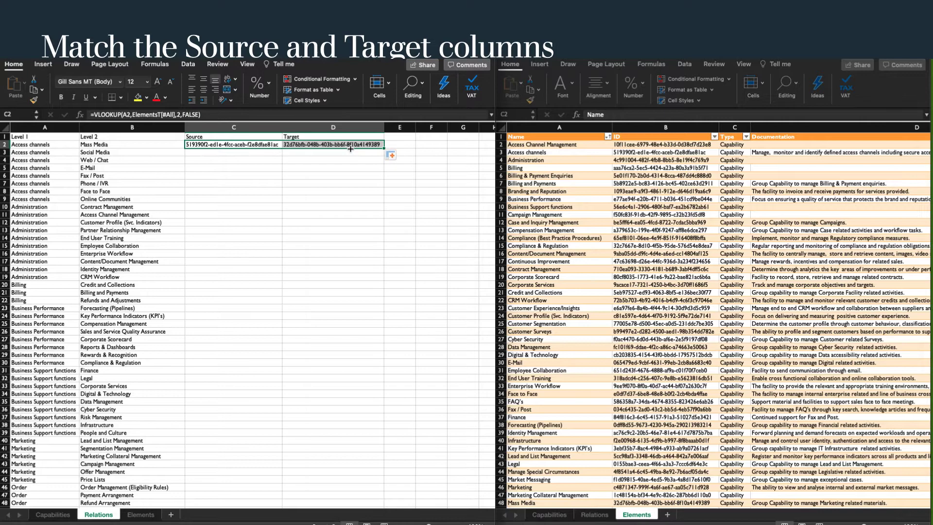
double_click(384, 147)
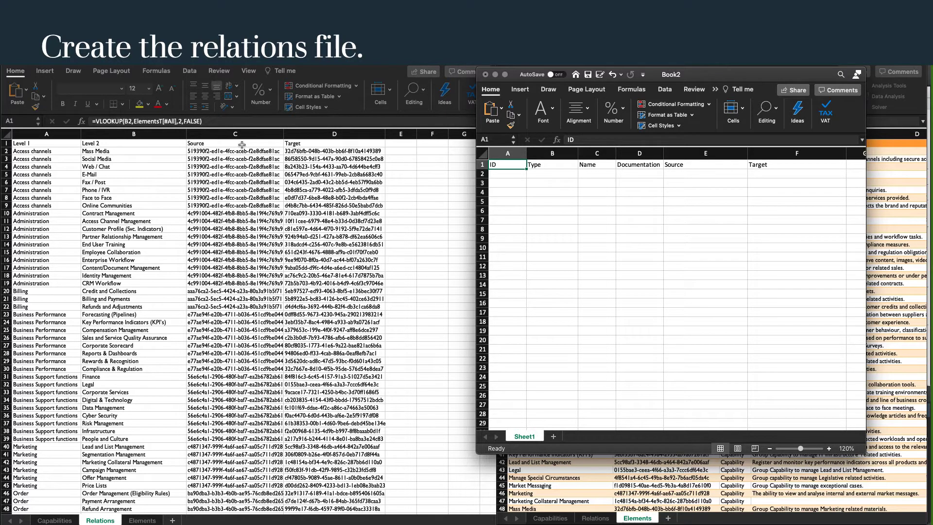
- Paste the Source and Target IDs as values into Book2 at E2, widening column E
drag(238, 151, 330, 151)
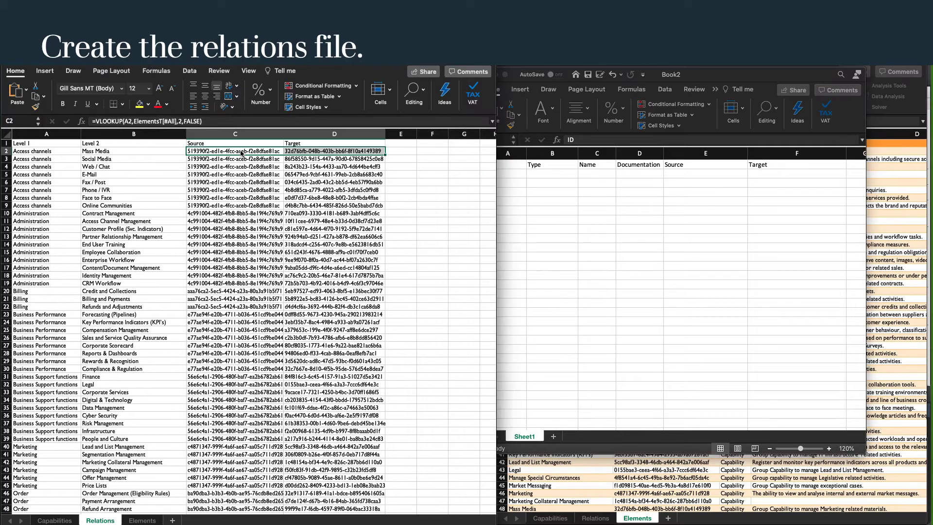
key(super+shift+Down)
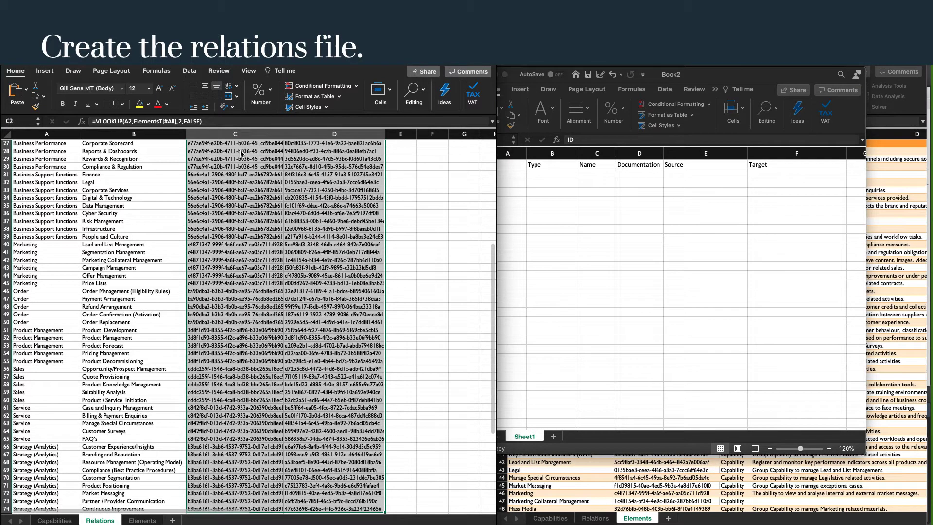
click(35, 97)
click(505, 117)
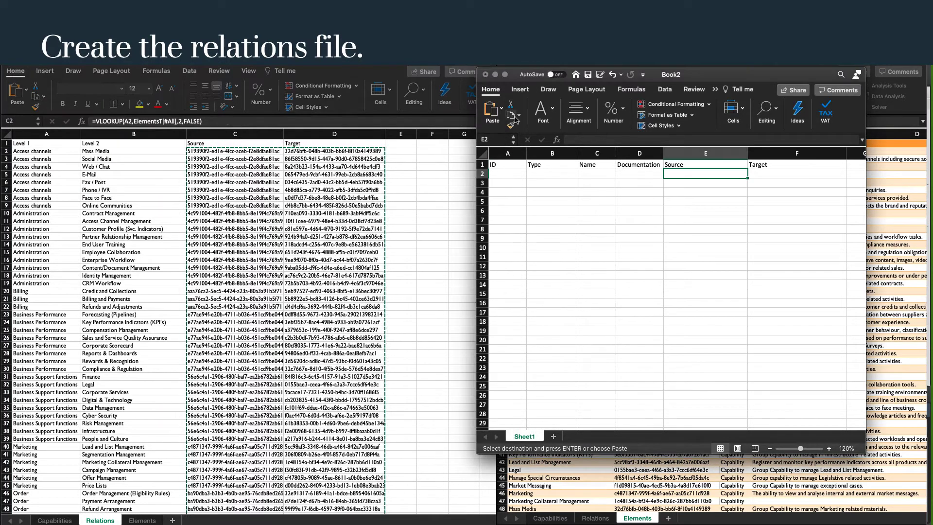
click(501, 113)
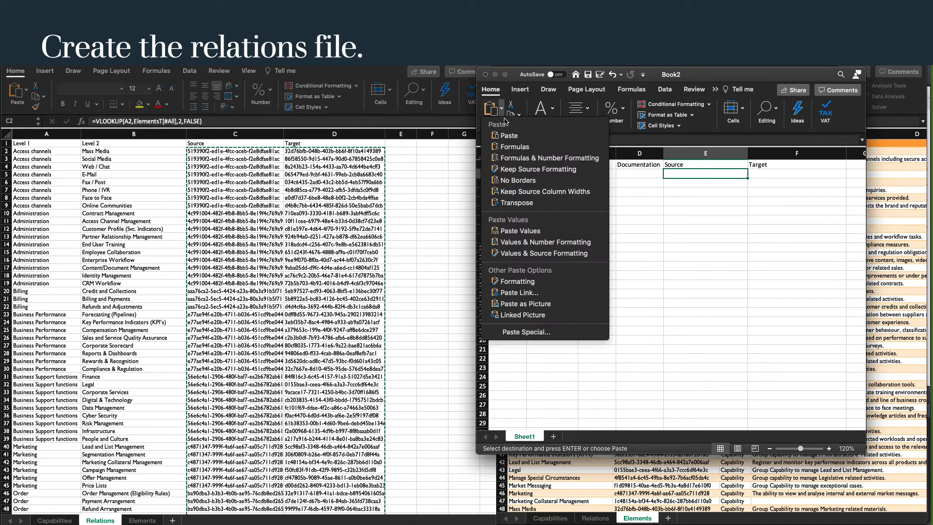
click(520, 232)
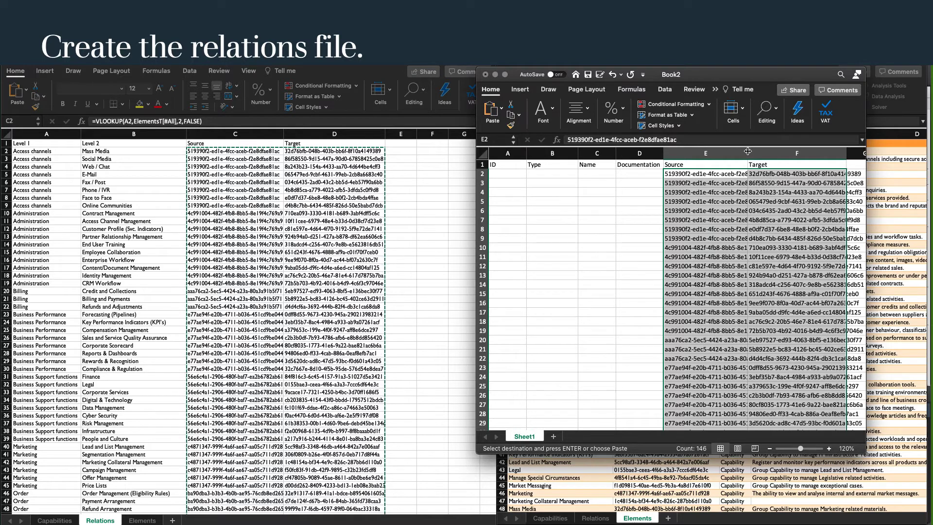
drag(748, 152, 790, 151)
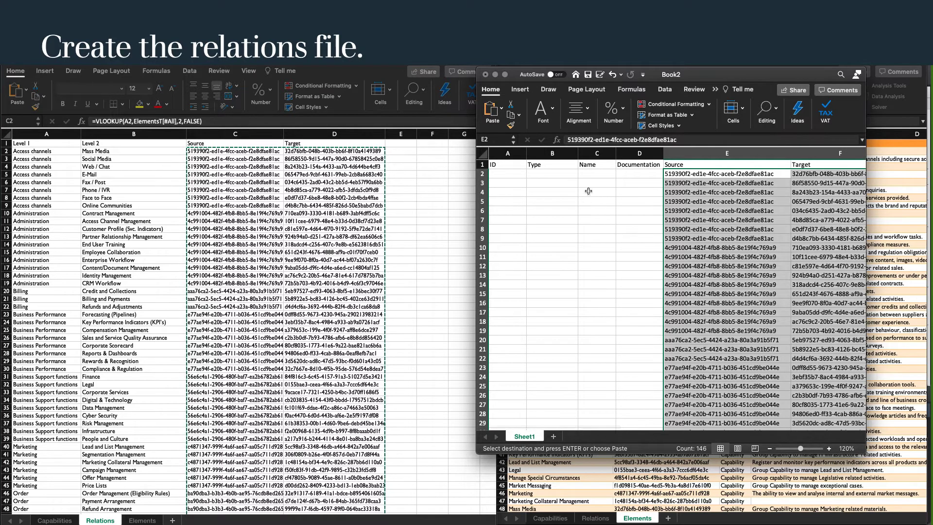
- Fill the Type column with CompositionRelationship and save the workbook as CSV 'relations'
click(546, 175)
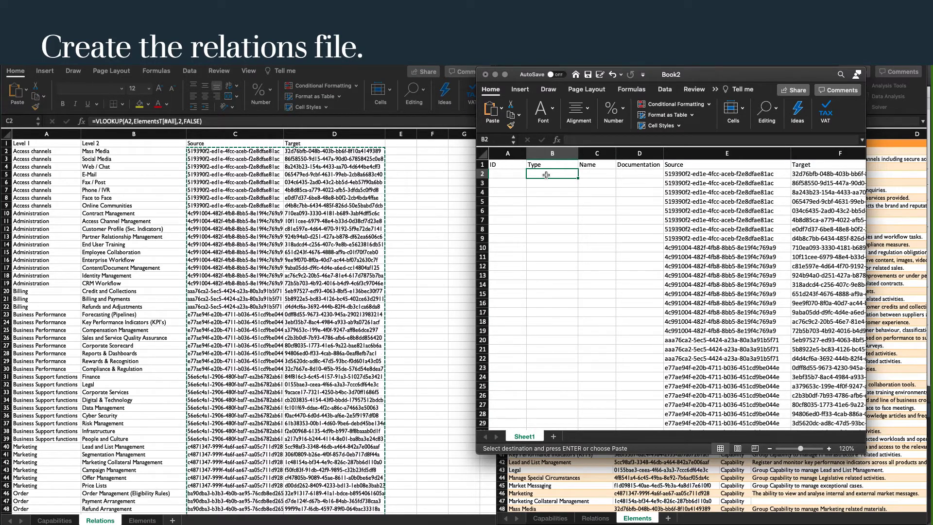
text(CompositionRelationshi)
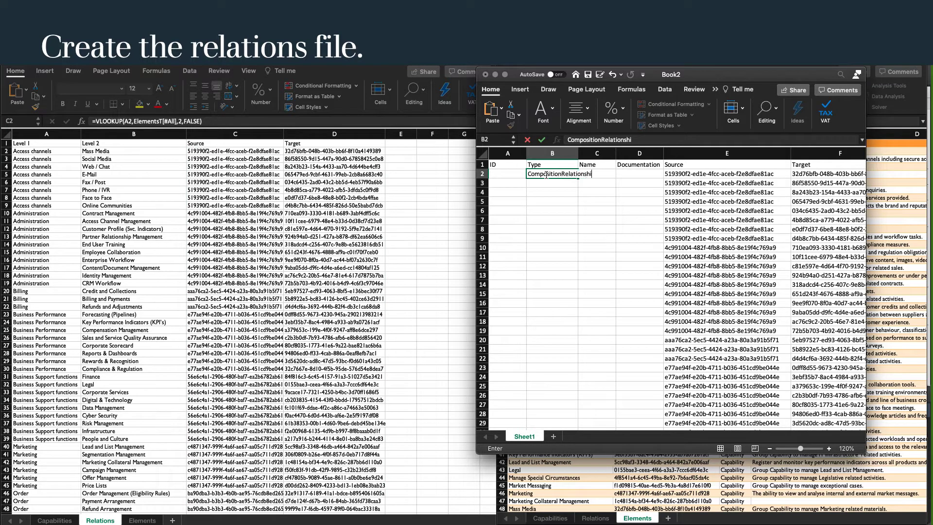
text(p)
double_click(578, 153)
double_click(603, 178)
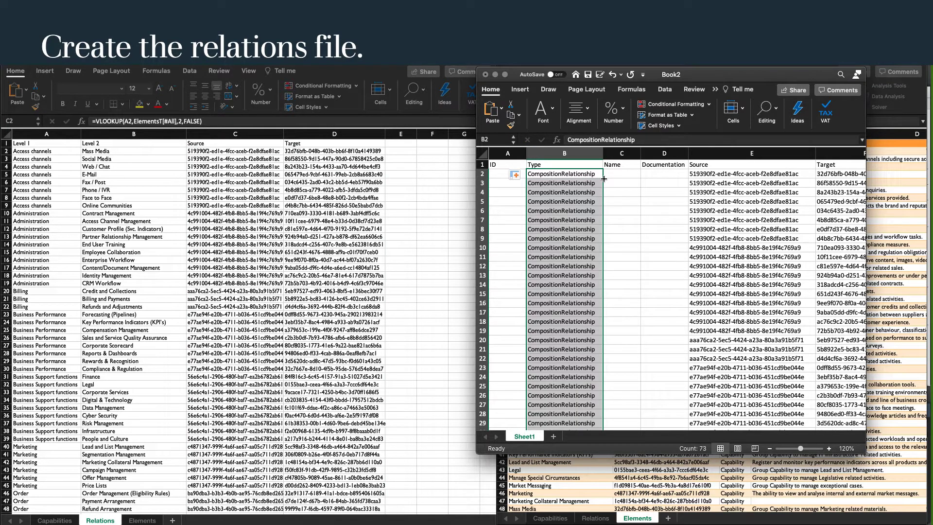
key(super+shift+s)
text(relations)
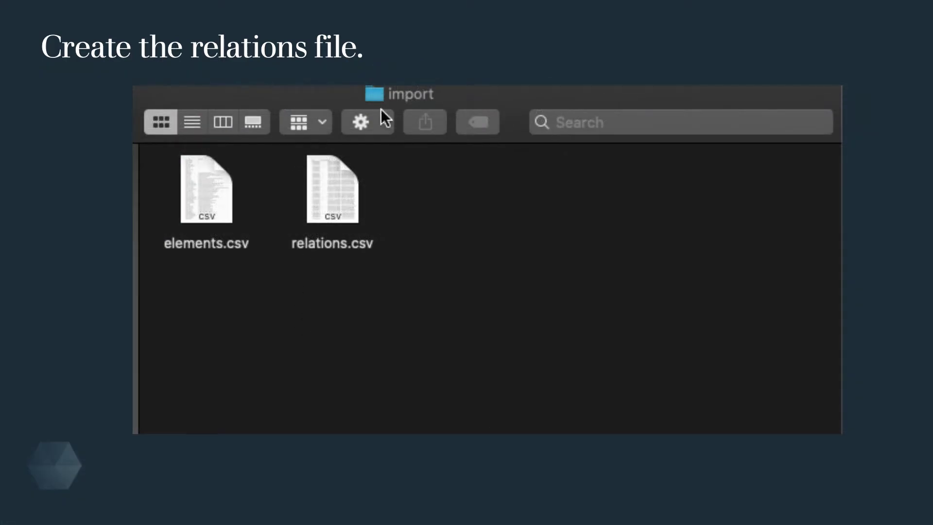
- Move elements.csv from the import folder to the Bin
click(212, 203)
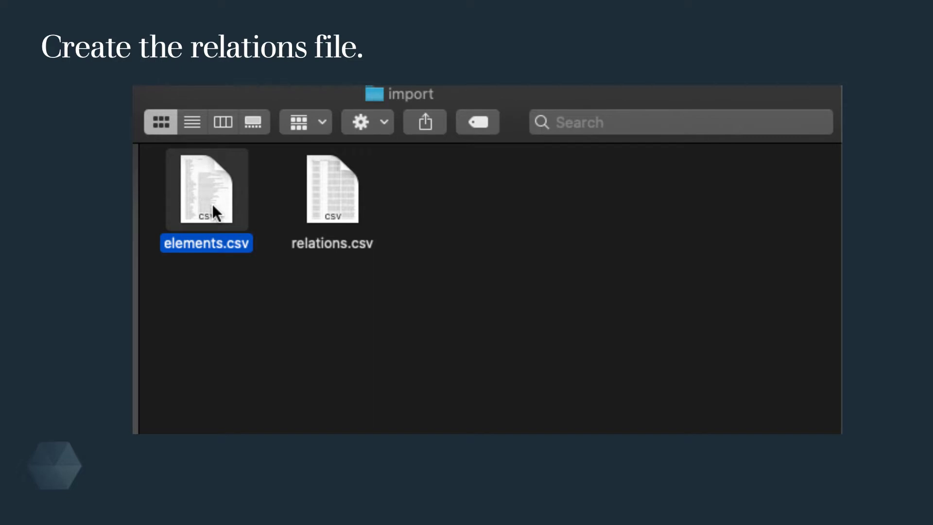
right_click(213, 206)
click(258, 273)
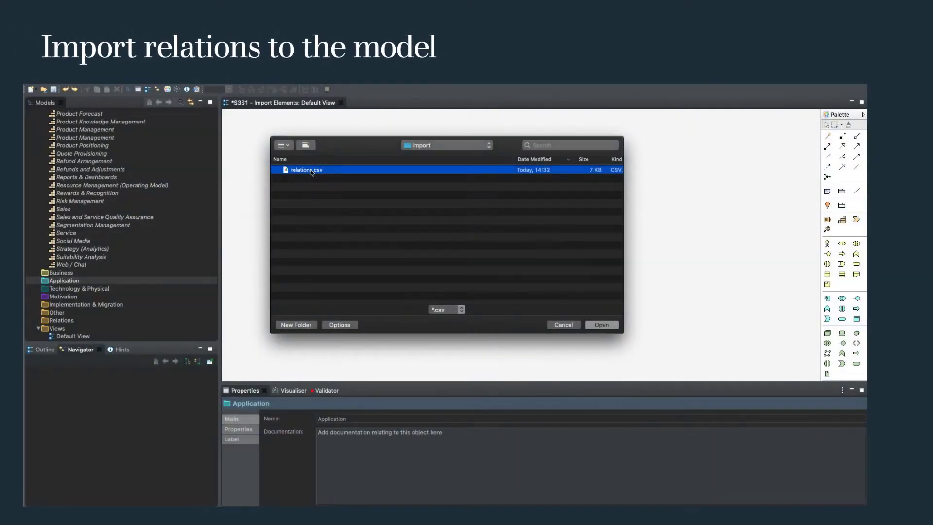
- Import relations.csv and look over the new Composition relations in the model tree
click(602, 324)
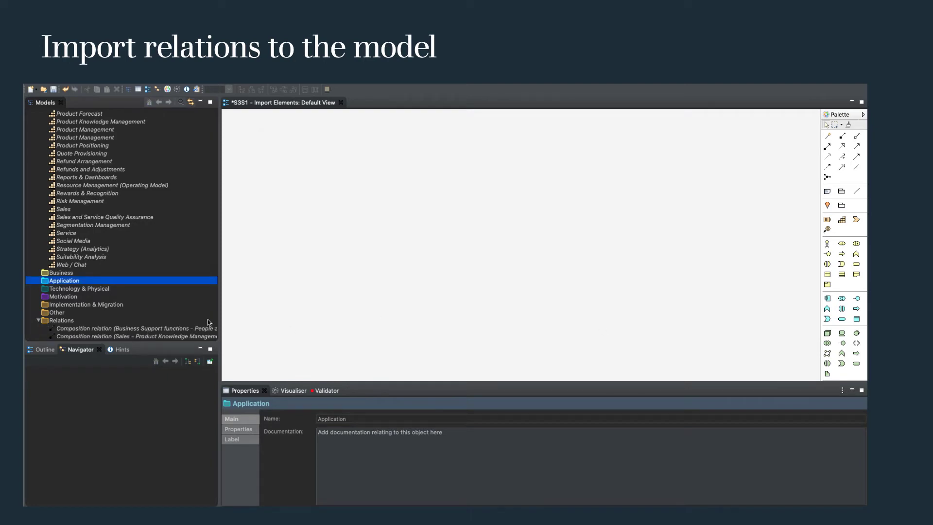
scroll(175, 322, down, 7)
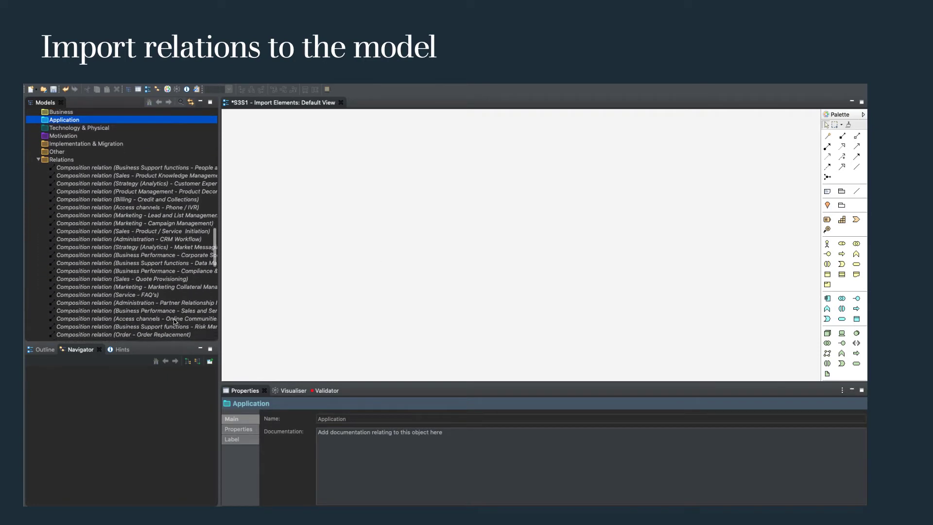
scroll(175, 321, down, 1)
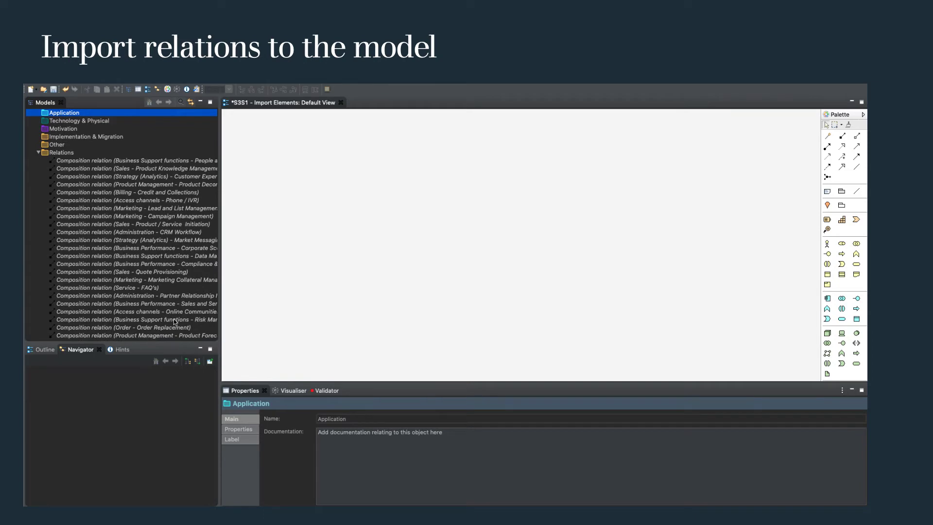
scroll(175, 321, up, 10)
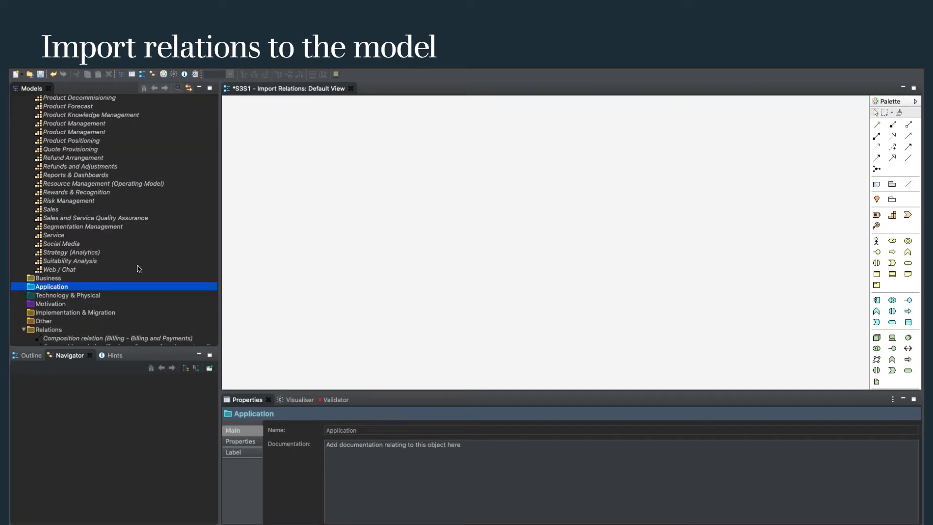
scroll(139, 269, up, 15)
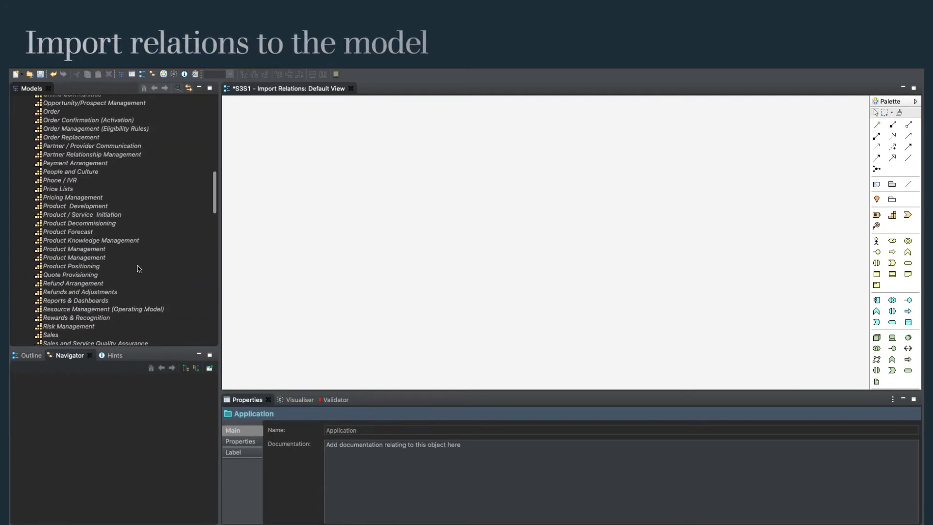
- Drag Billing with its three composed capabilities and composition relations onto the Default View
scroll(140, 269, down, 1)
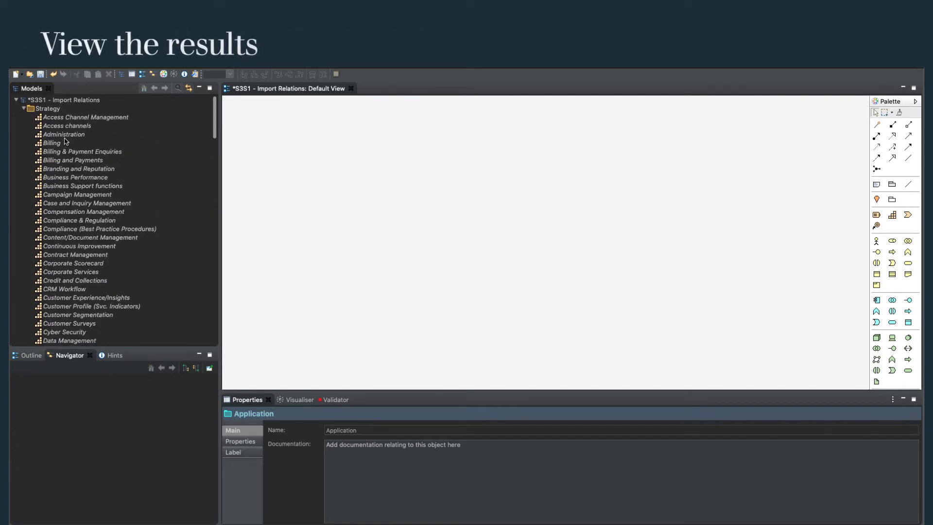
click(76, 127)
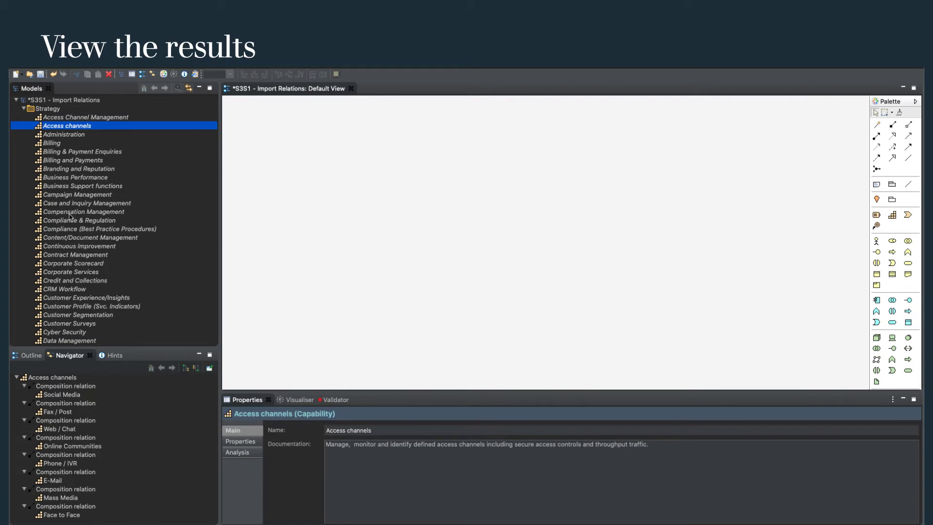
click(55, 143)
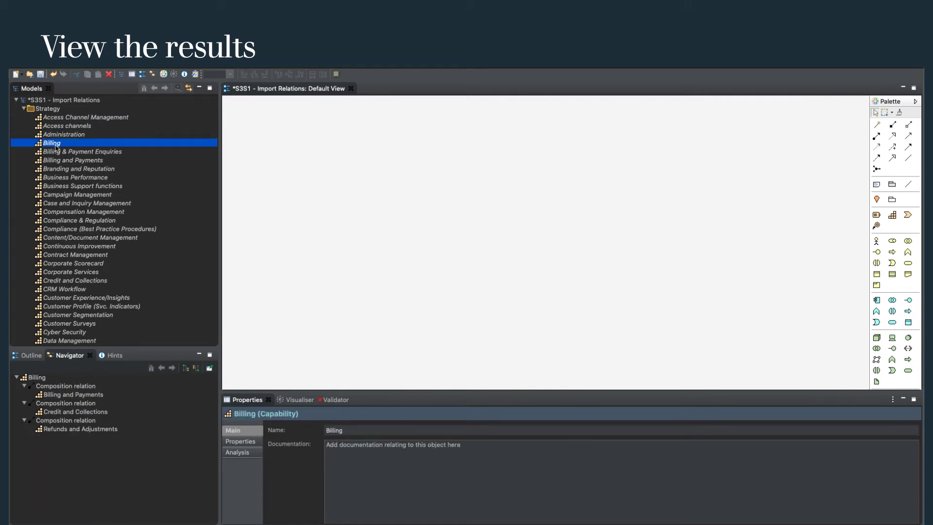
click(38, 380)
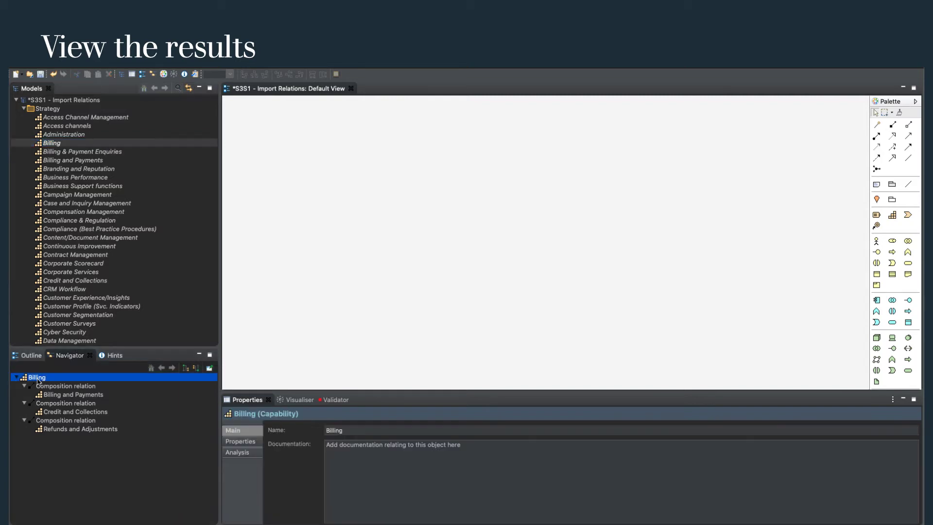
shift+click(89, 433)
drag(82, 416, 429, 170)
- Delete the three composition connectors using area selection set to touched connections
click(413, 198)
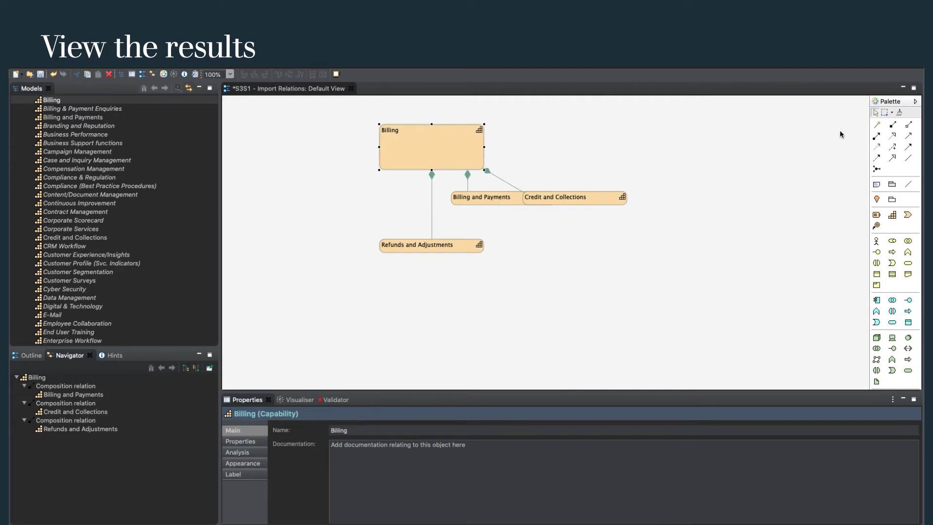
click(893, 114)
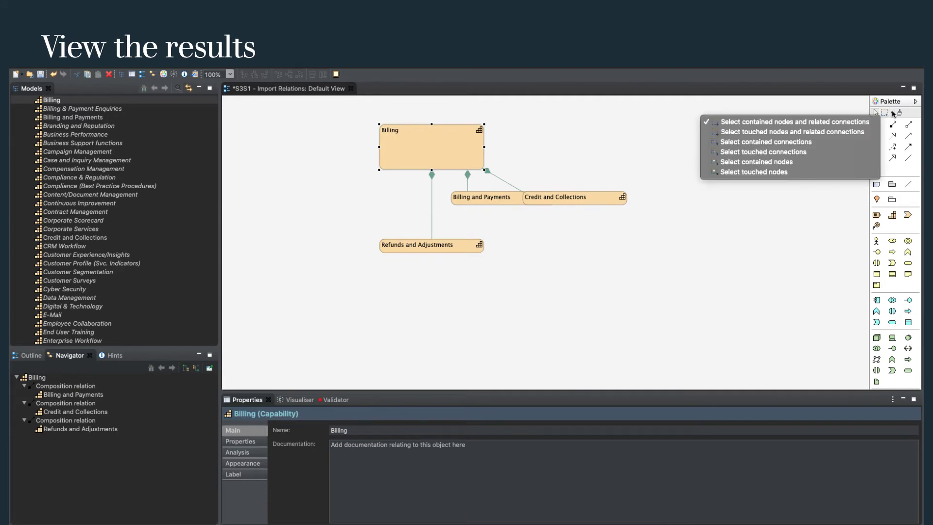
click(804, 152)
drag(356, 152, 558, 220)
key(Delete)
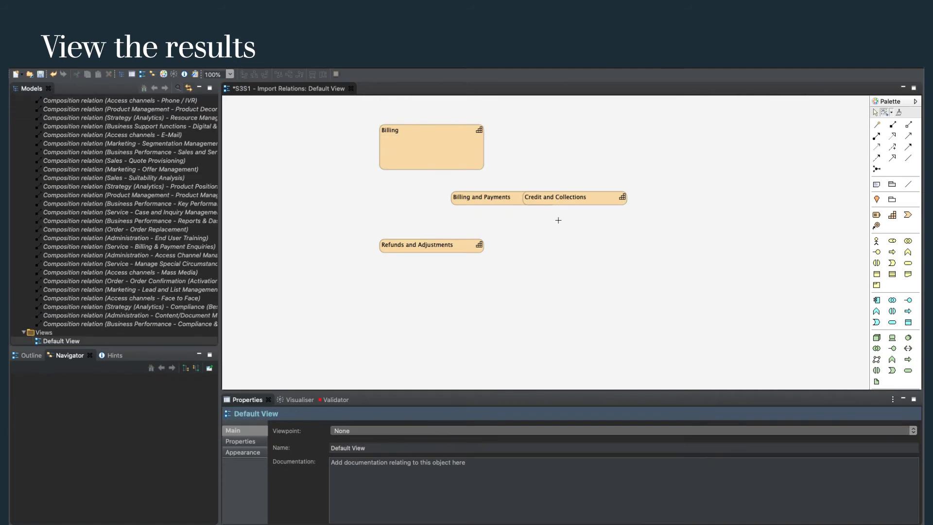
click(875, 113)
- Stack and narrow the three capability boxes, enlarge Billing, and nest them inside it
drag(481, 198, 410, 231)
drag(564, 199, 418, 214)
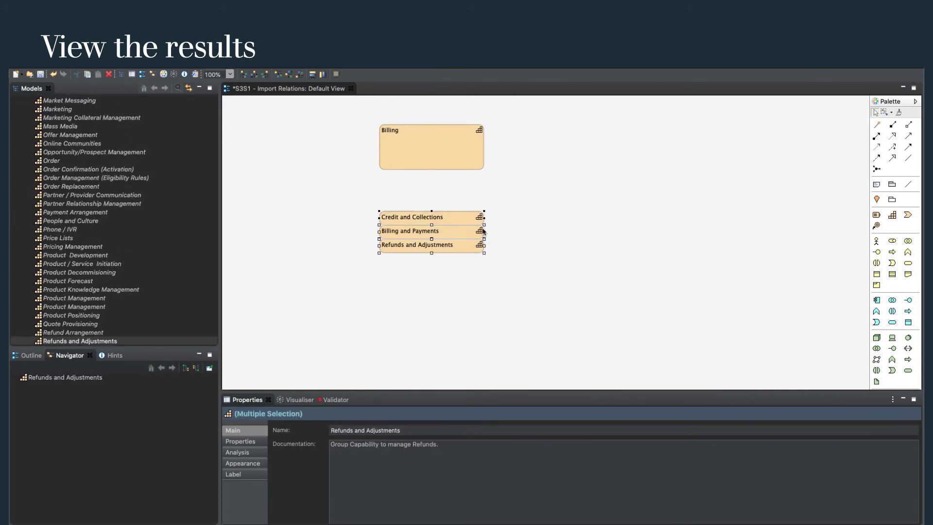
drag(485, 233, 461, 233)
click(453, 166)
drag(432, 170, 431, 181)
drag(371, 202, 485, 282)
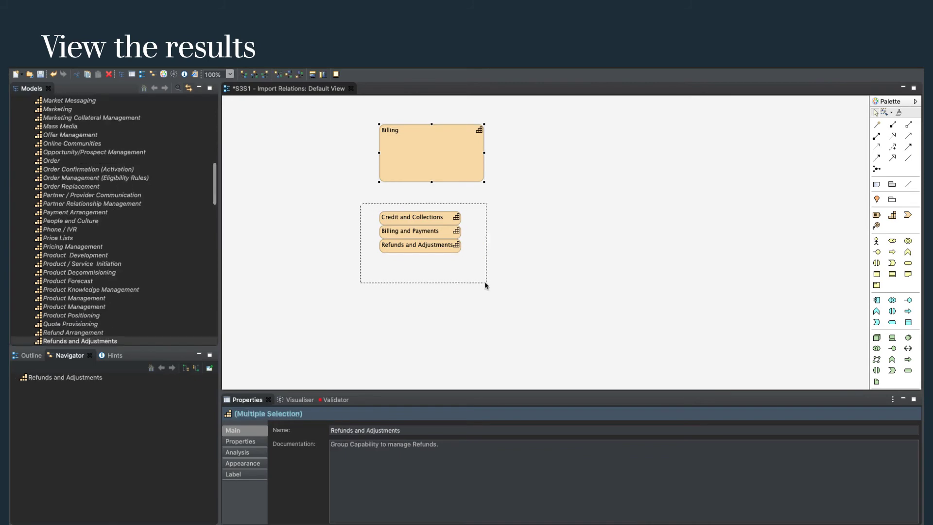
drag(418, 231, 430, 157)
click(537, 186)
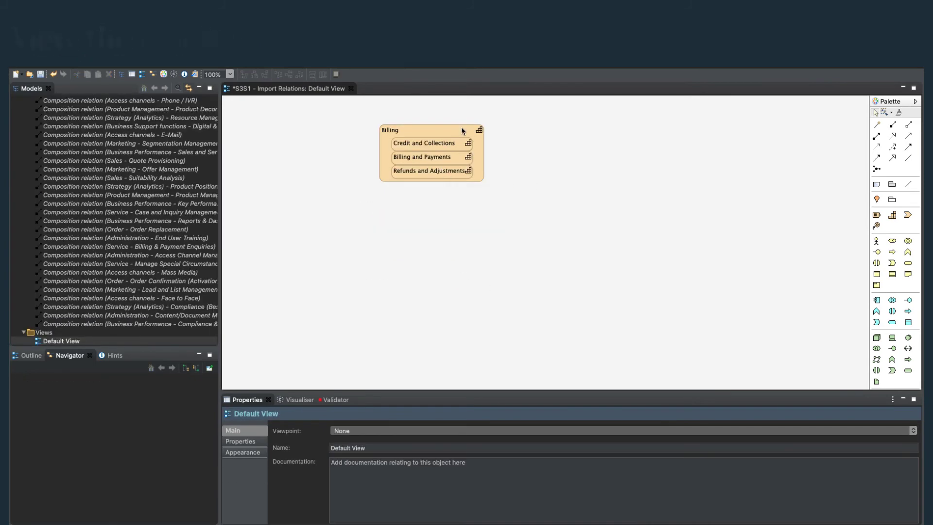